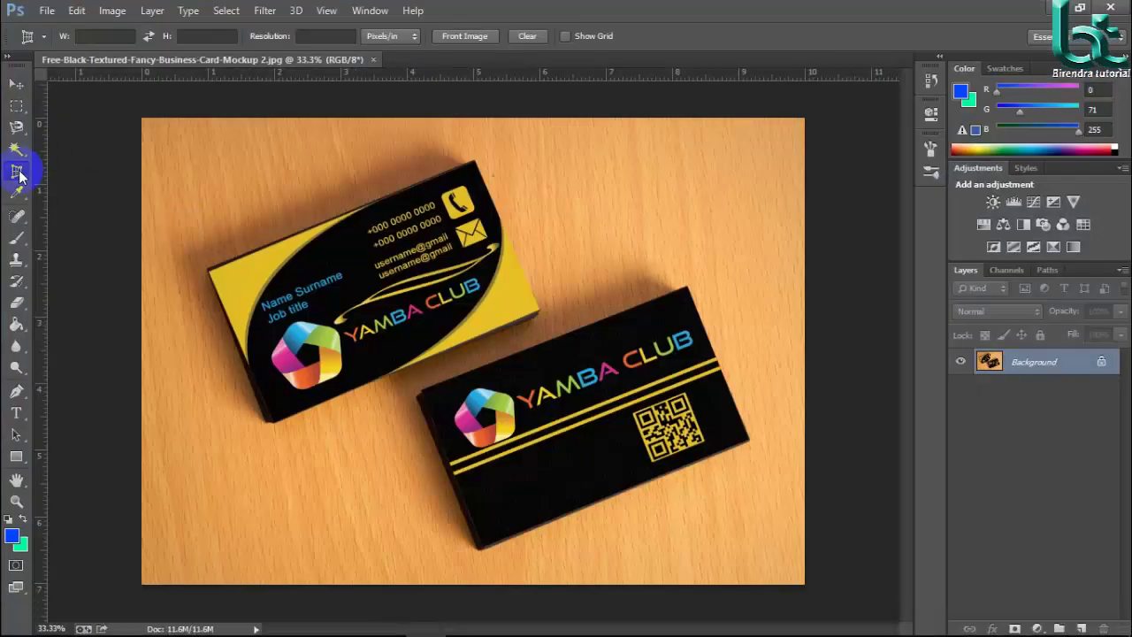
- With the Perspective Crop Tool, draw a box over the yellow card and pull its corners to the card's corners
right_click(19, 173)
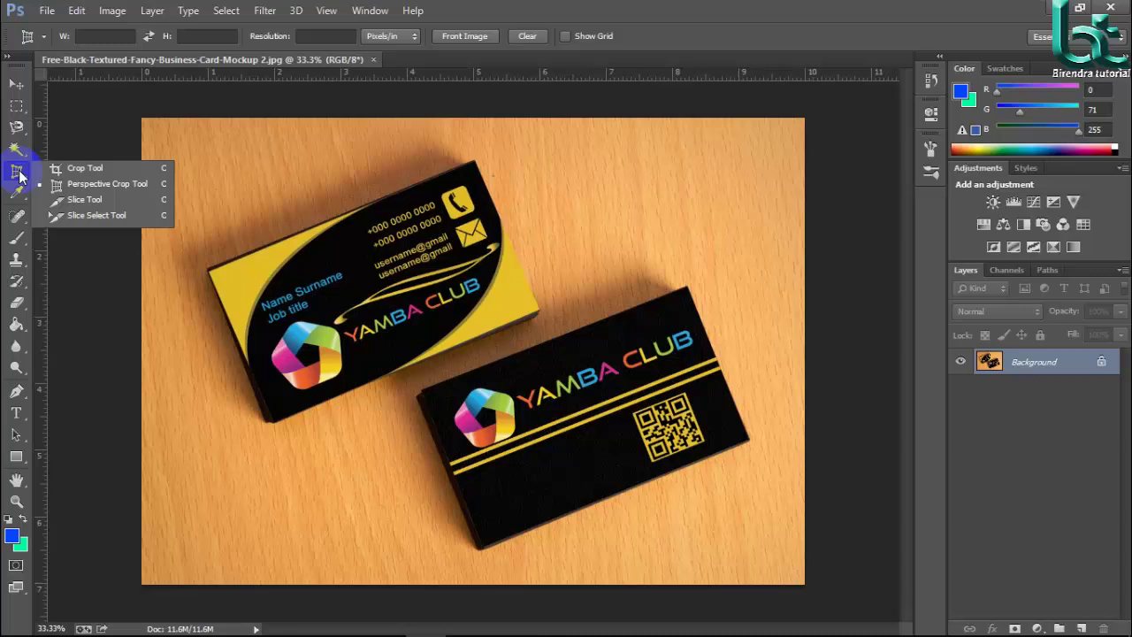
left_click(64, 189)
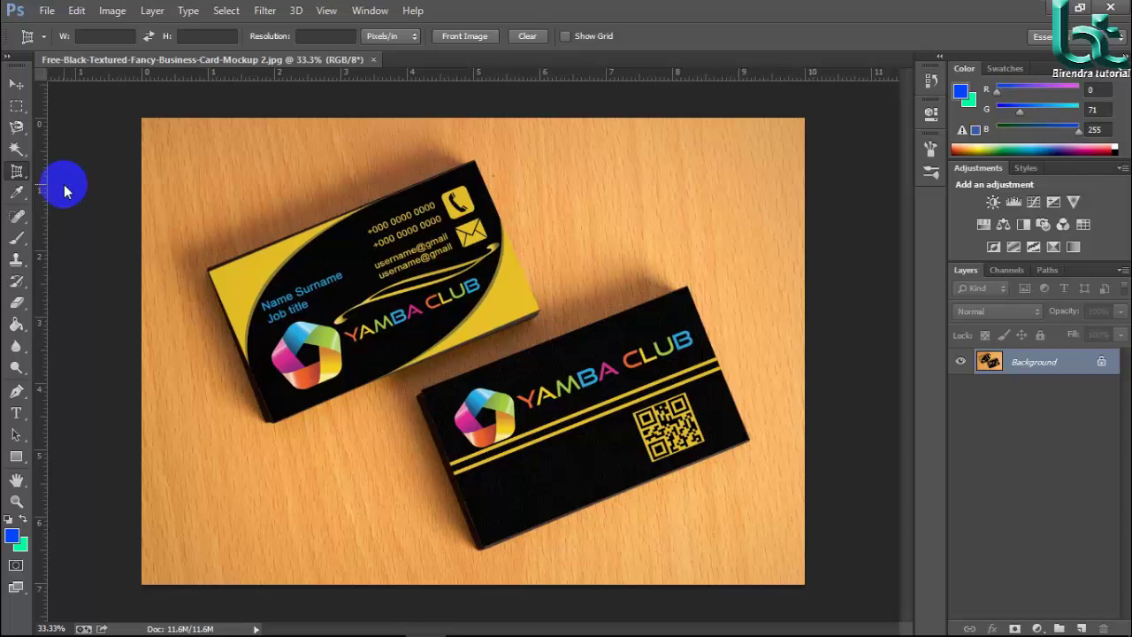
left_click_drag(189, 258, 422, 437)
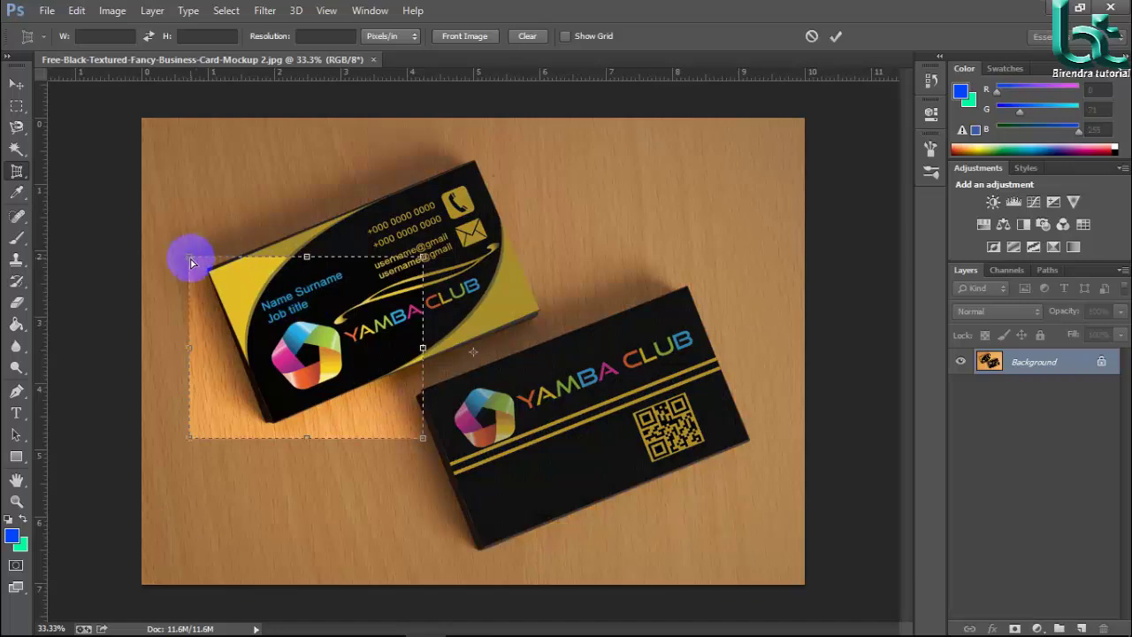
left_click_drag(237, 322, 246, 273)
left_click_drag(432, 208, 495, 140)
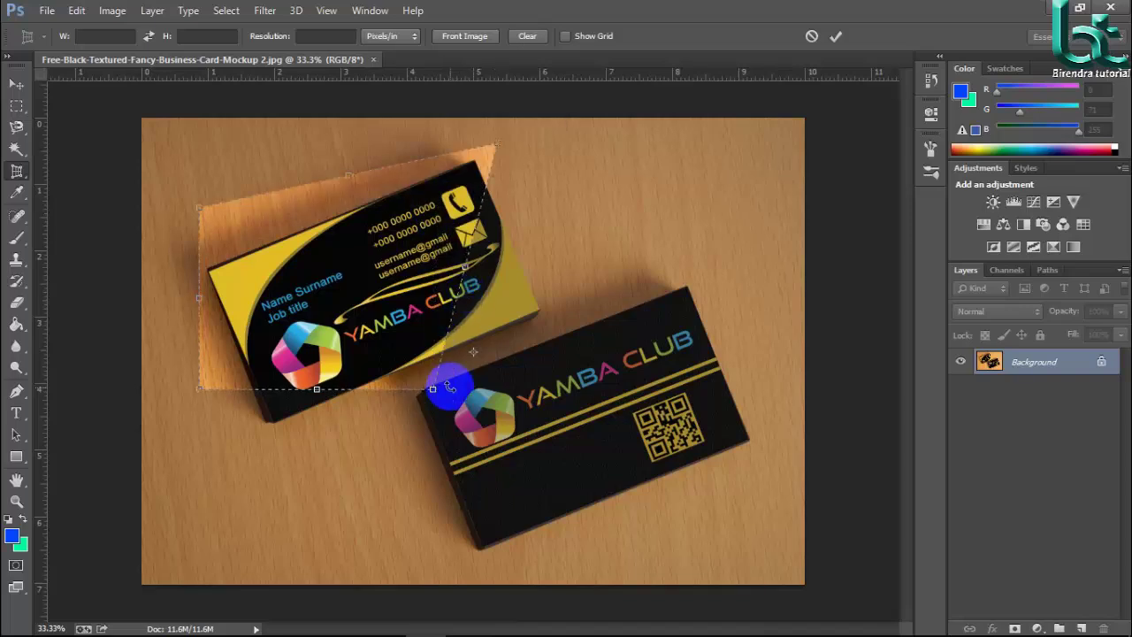
left_click_drag(433, 389, 569, 320)
left_click_drag(205, 392, 262, 454)
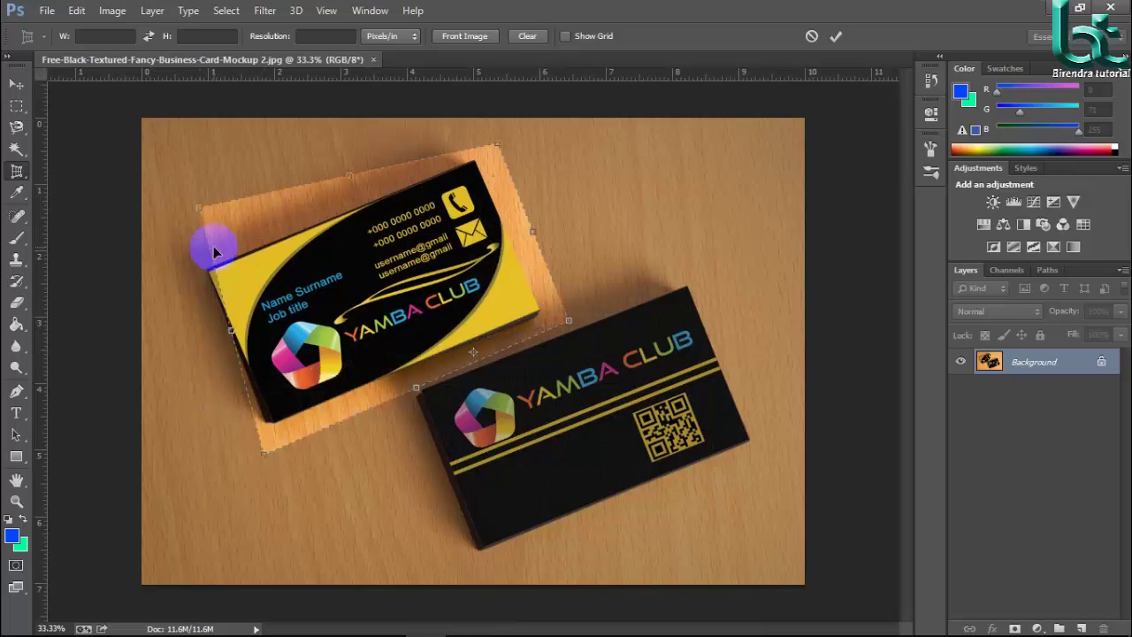
- Fine-tune the crop box's corners to match the card's tilted edges, then zoom in on the card
left_click_drag(197, 207, 177, 257)
mouse_move(498, 144)
left_mouse_down()
mouse_move(487, 118)
mouse_move(489, 139)
left_mouse_up()
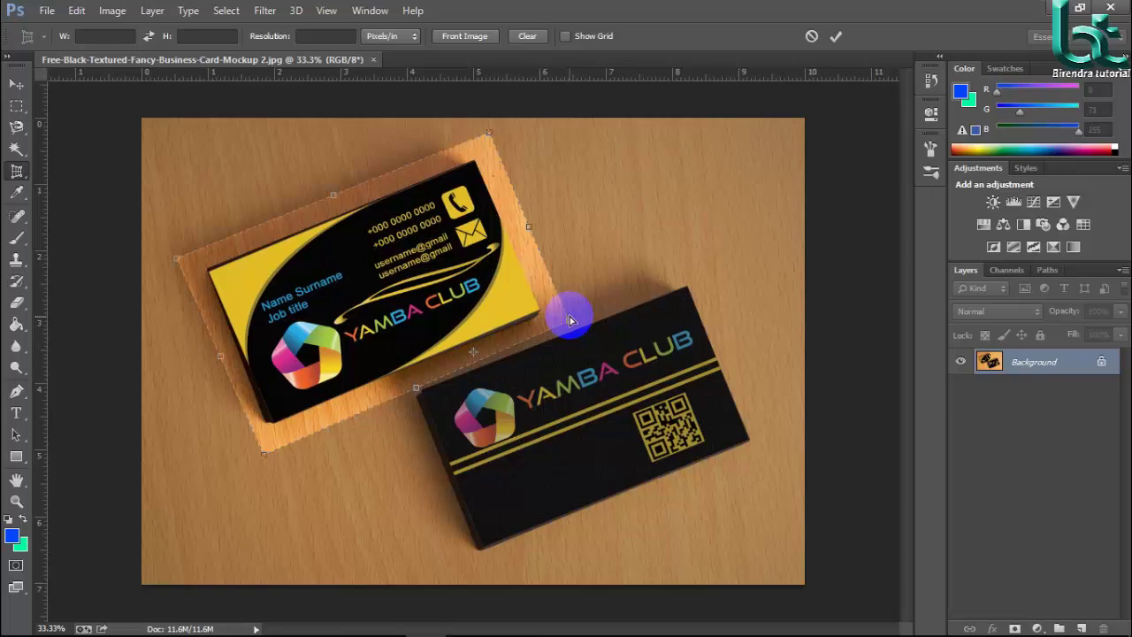
left_click_drag(575, 316, 542, 314)
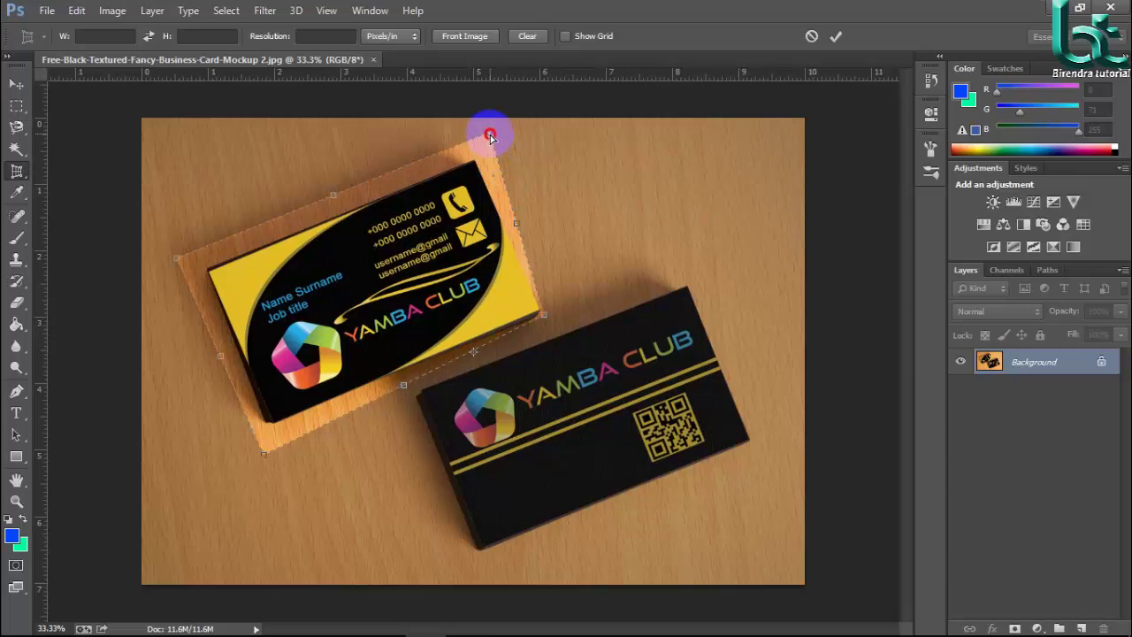
left_click_drag(491, 131, 473, 159)
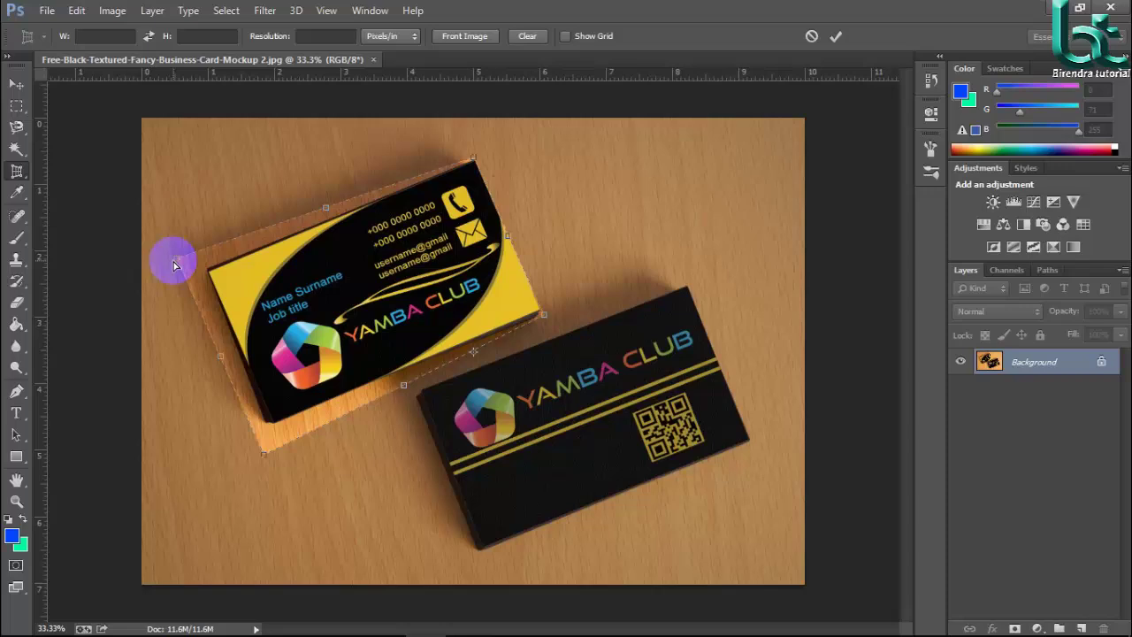
left_click_drag(177, 256, 204, 268)
left_click_drag(268, 453, 266, 389)
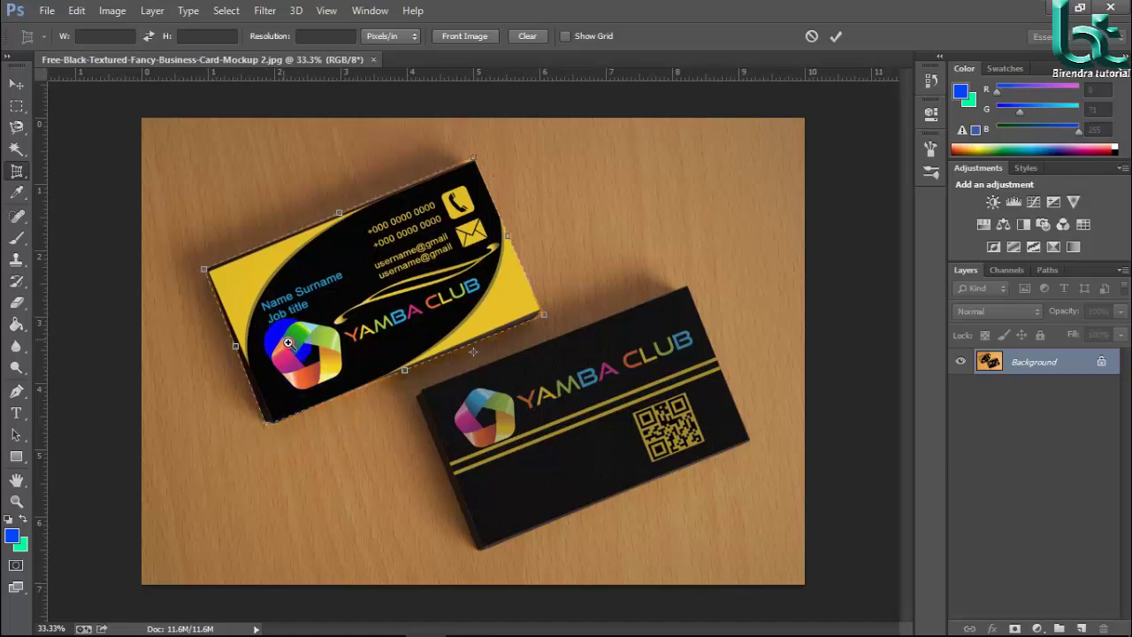
left_click_drag(283, 345, 331, 427)
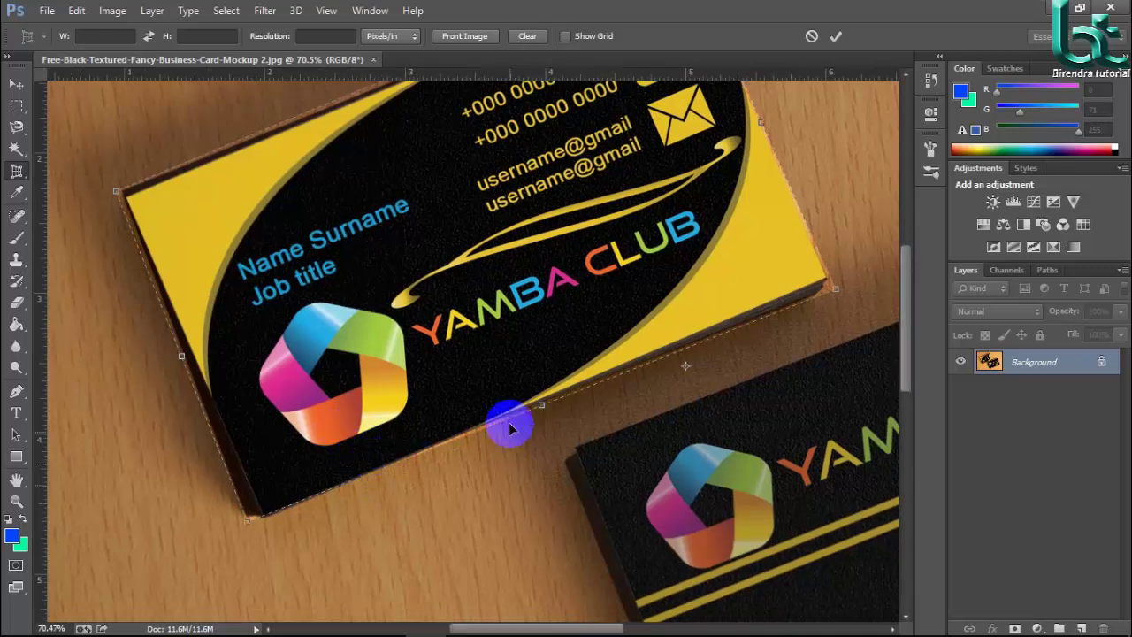
- Pan to the card's top tip, snap the crop's top corner onto it, and zoom back out
scroll(507, 424, "up", 2)
left_click_drag(518, 336, 348, 501)
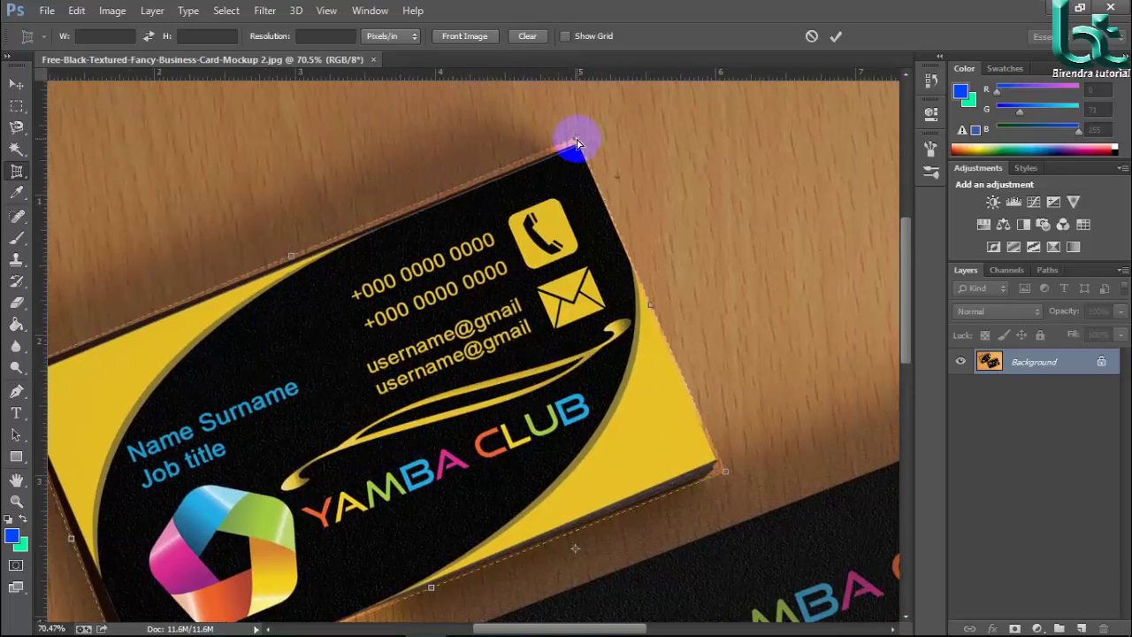
left_click_drag(578, 143, 579, 146)
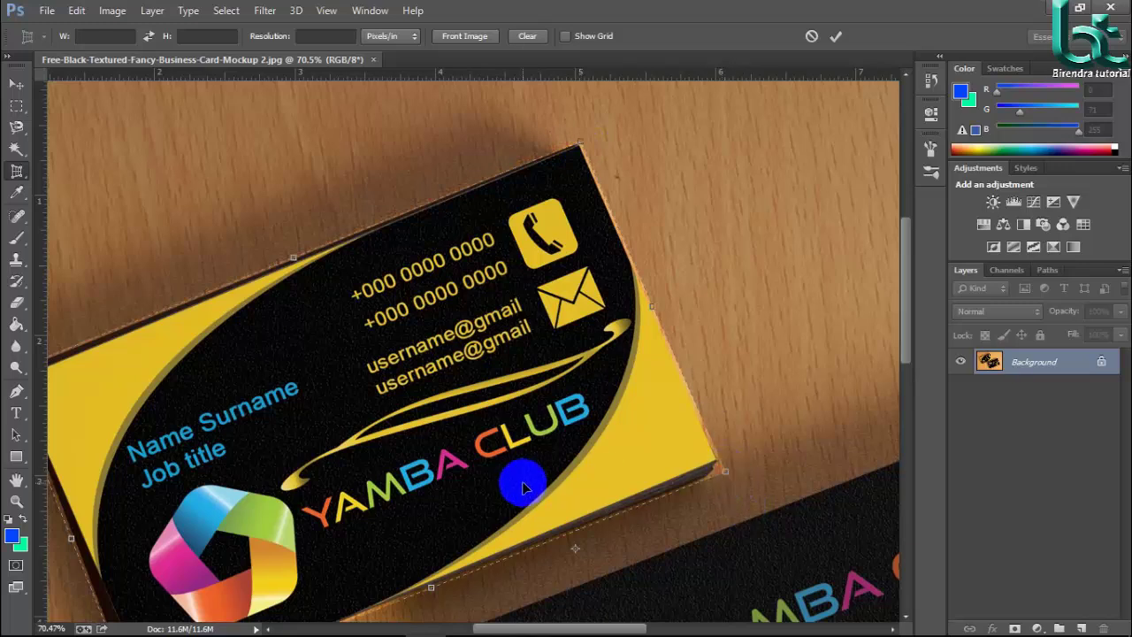
left_click_drag(518, 483, 472, 433)
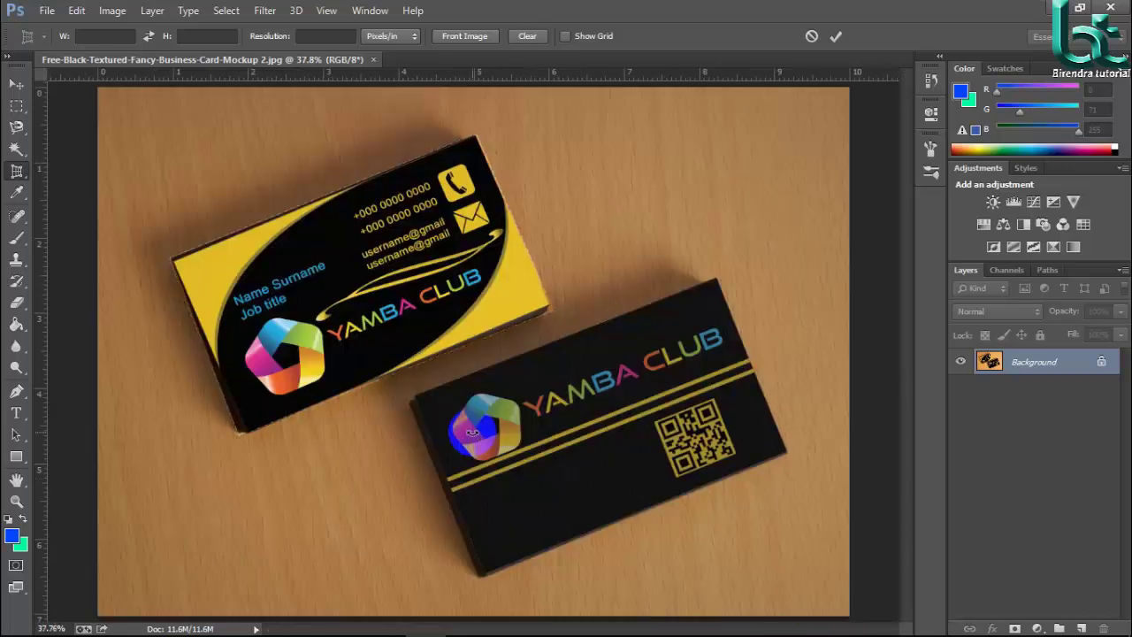
- Commit the perspective crop with Enter to flatten the YAMBA CLUB card
key("Return")
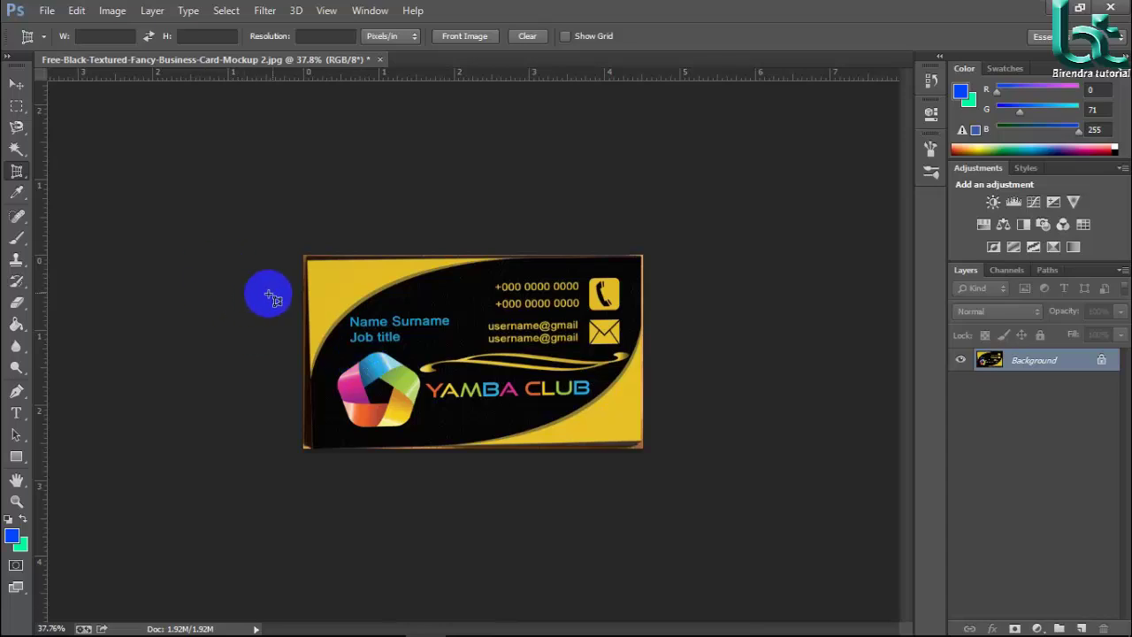
left_click(100, 37)
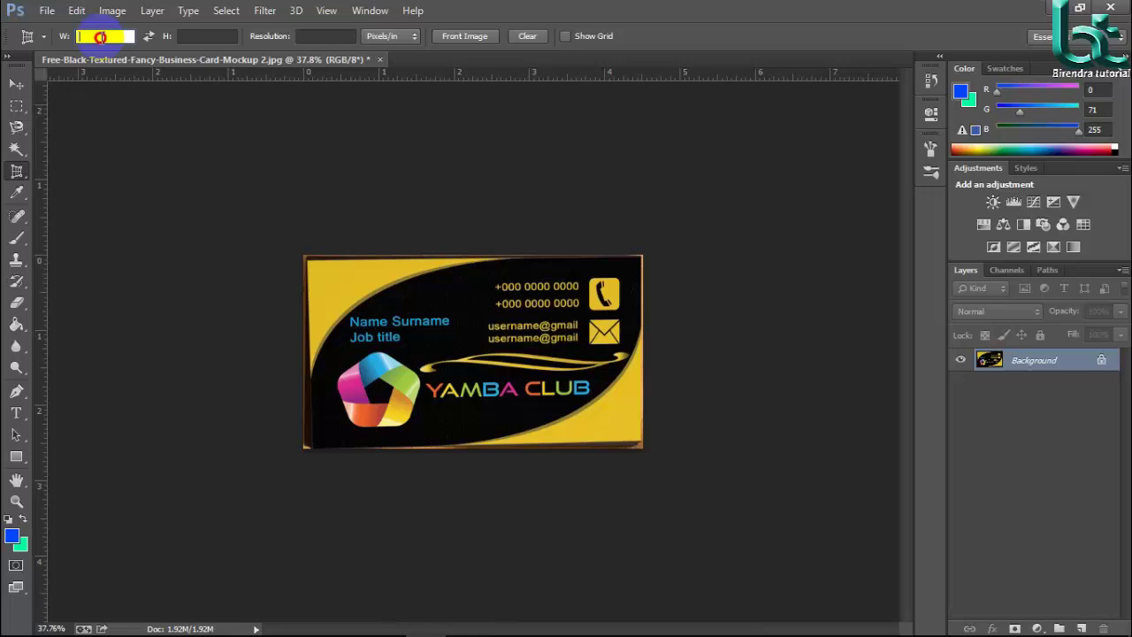
left_click(212, 36)
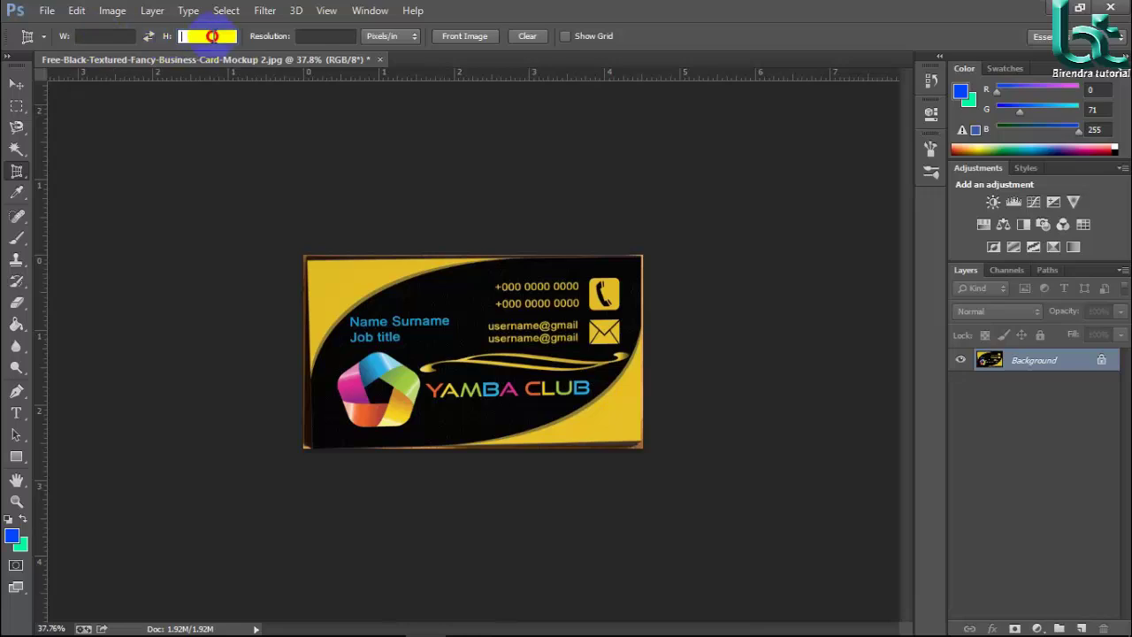
left_click(340, 37)
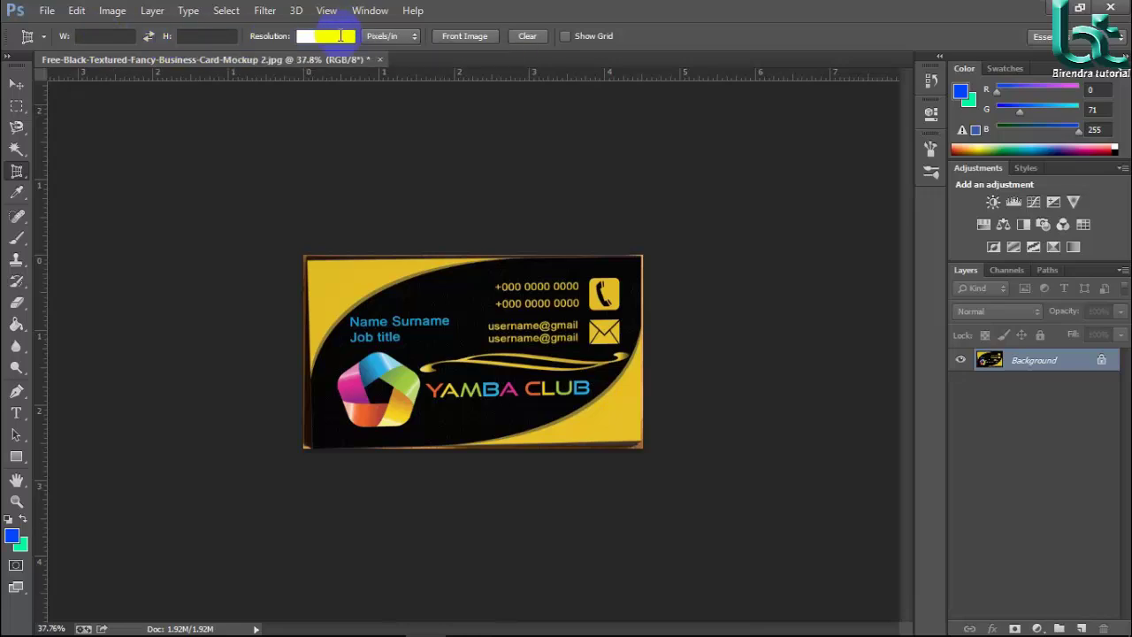
left_click(401, 38)
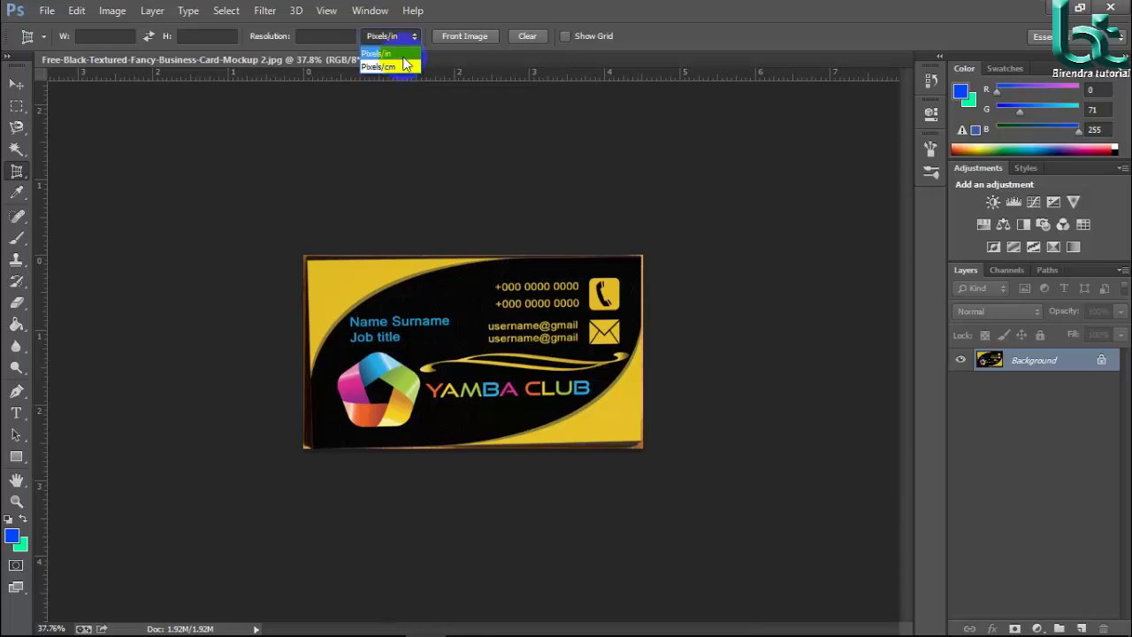
left_click(478, 38)
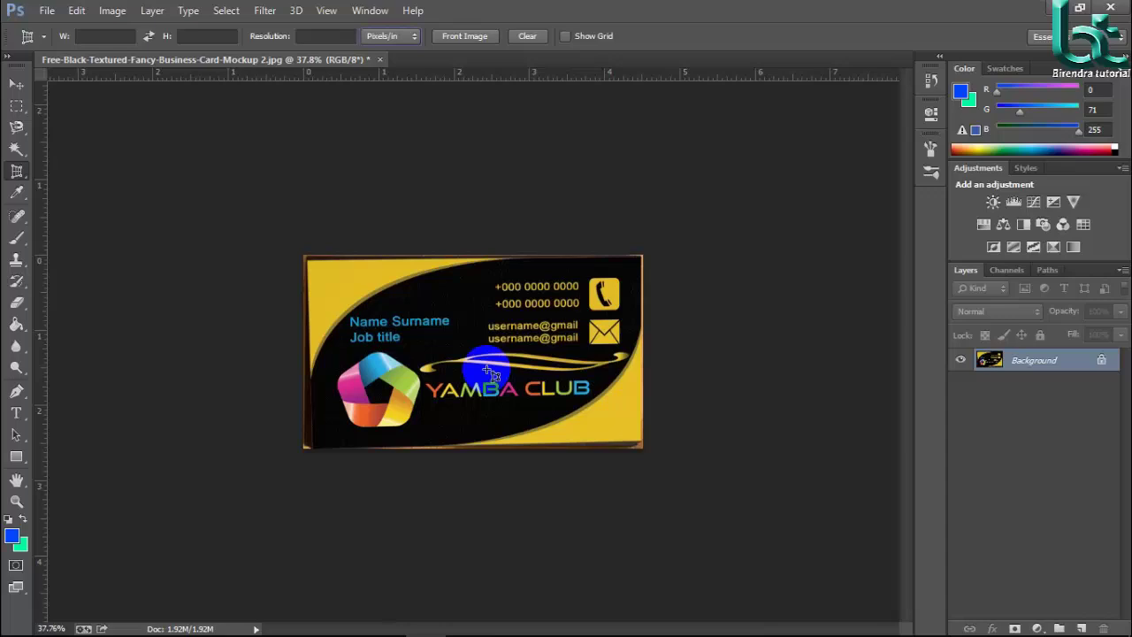
left_click(478, 39)
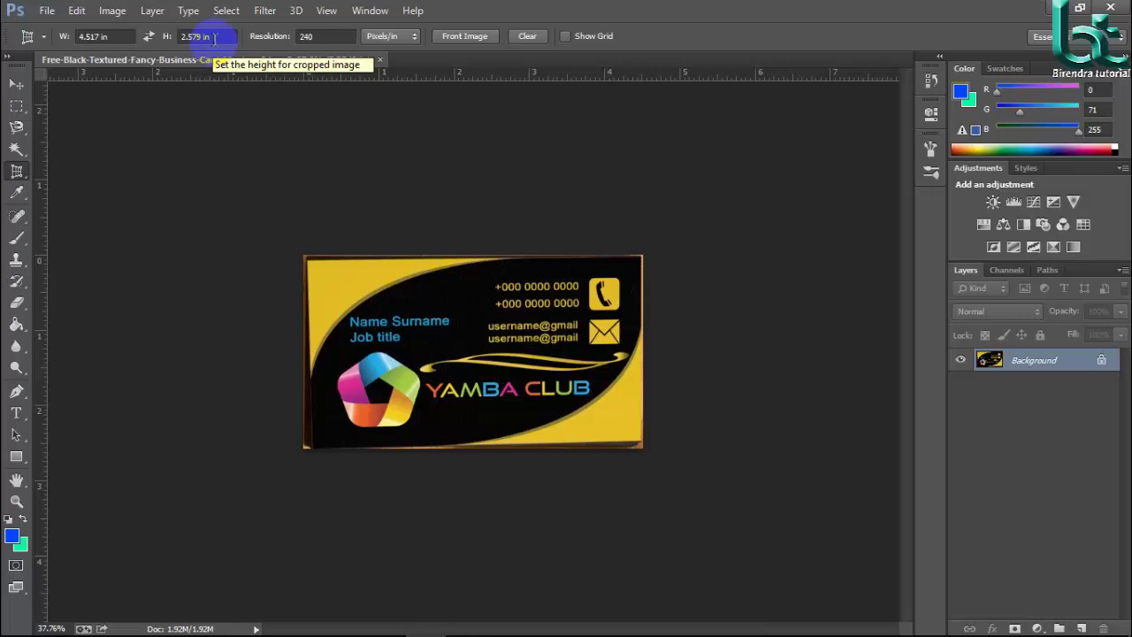
left_click(527, 37)
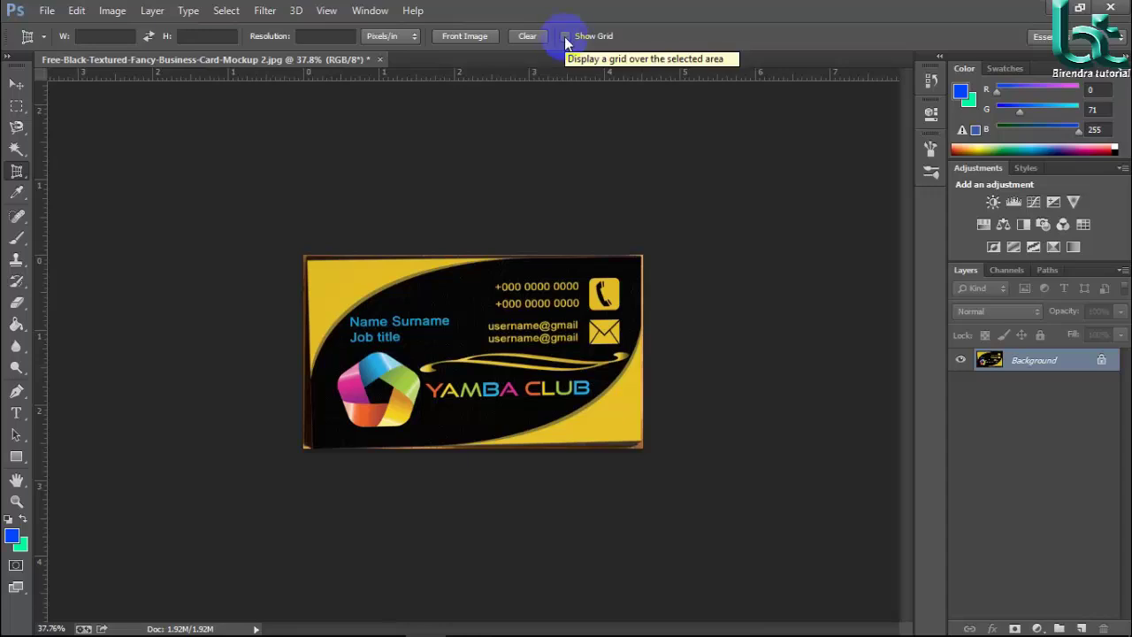
- Enable Show Grid and click four corners around the card, widening the bottom-left corner outward
left_click(566, 37)
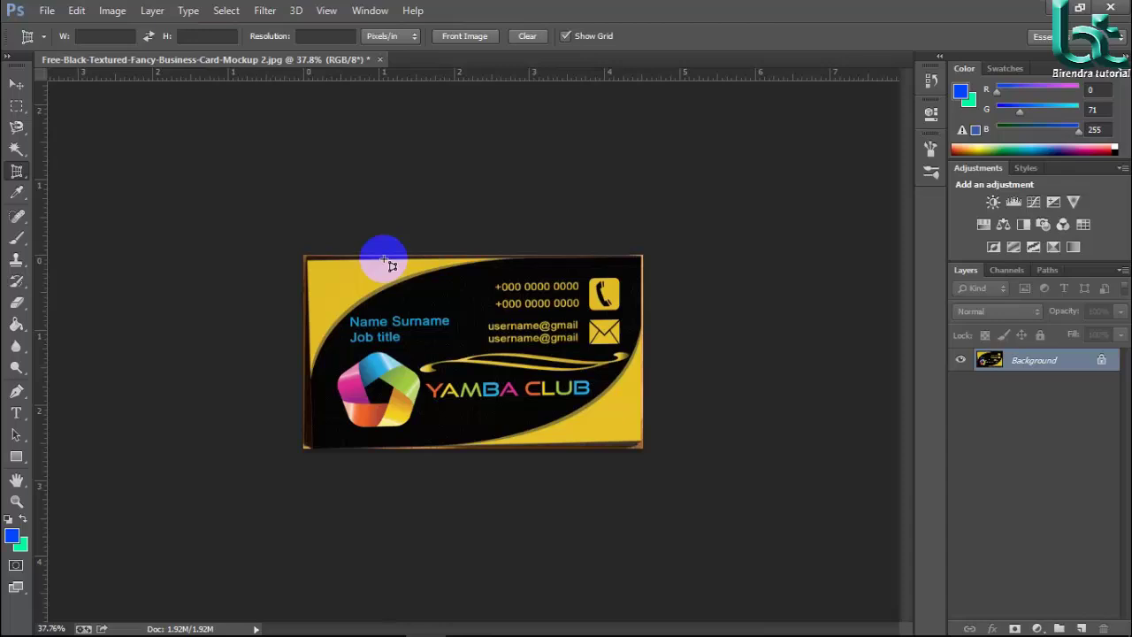
left_click(298, 253)
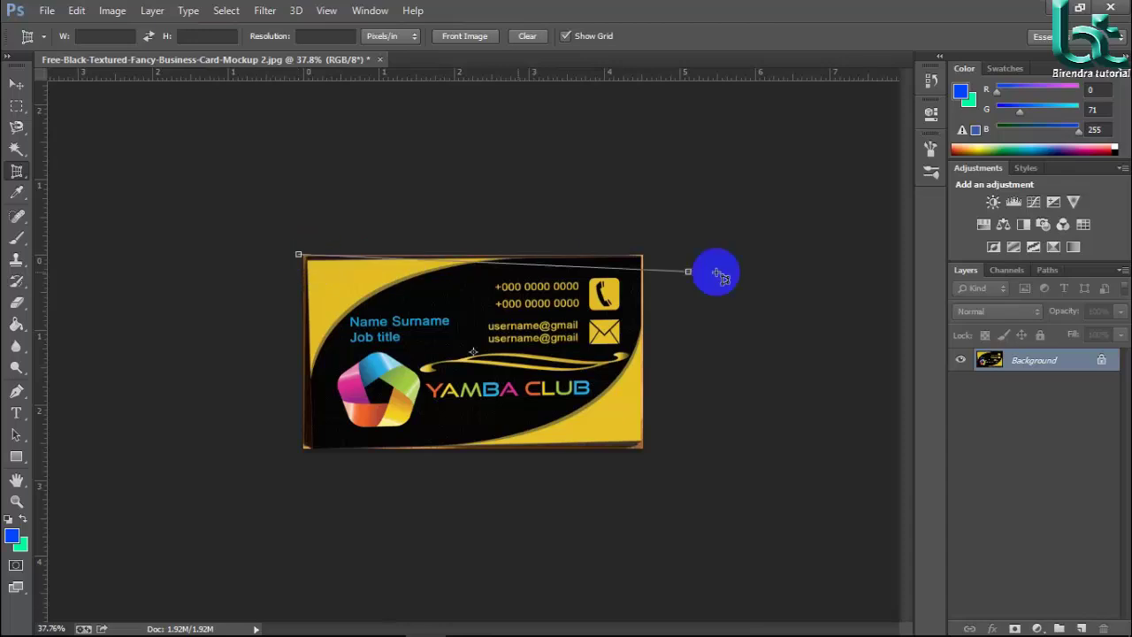
left_click(675, 239)
left_click(650, 472)
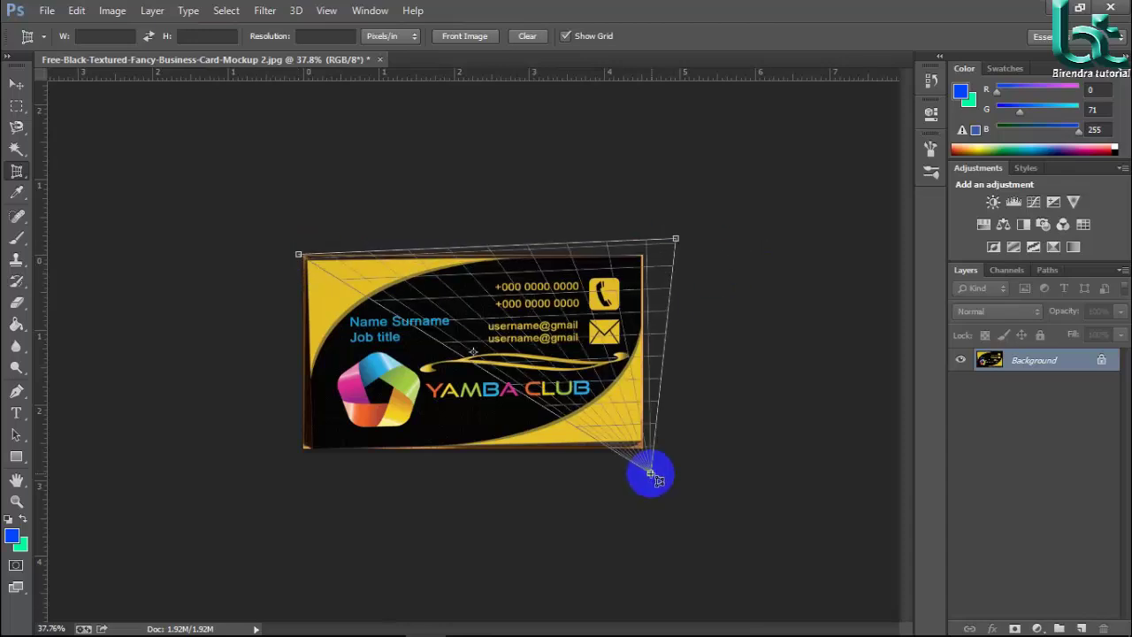
left_click(343, 472)
left_click_drag(312, 476, 265, 469)
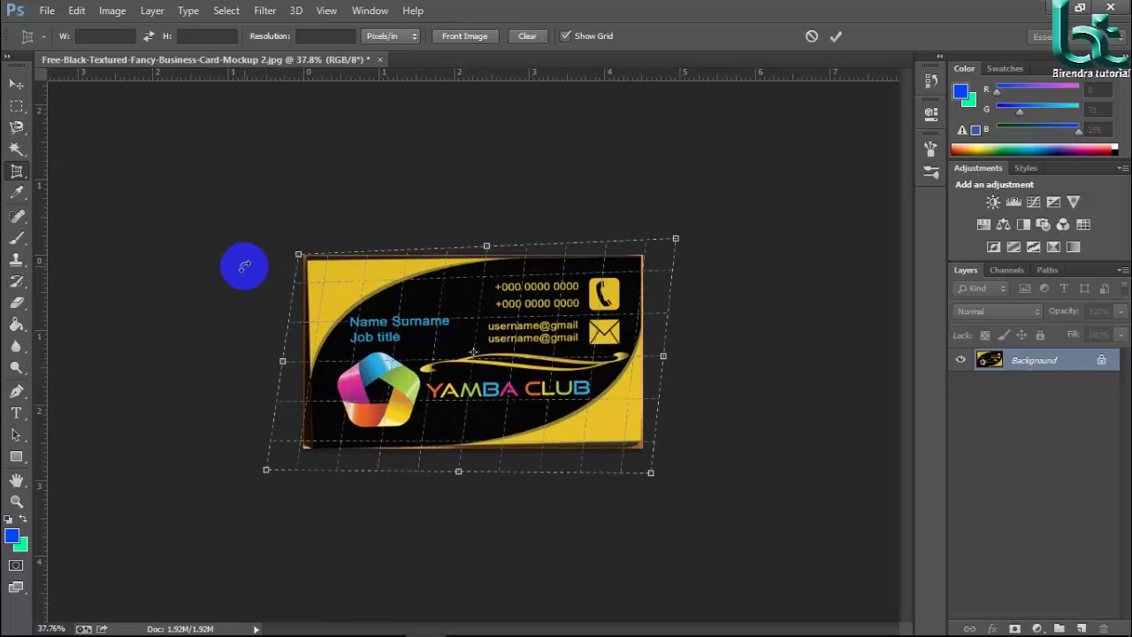
- Toggle the Show Grid overlay several times, then bring up the crop tools list
left_click(566, 38)
left_click(566, 37)
left_click(566, 38)
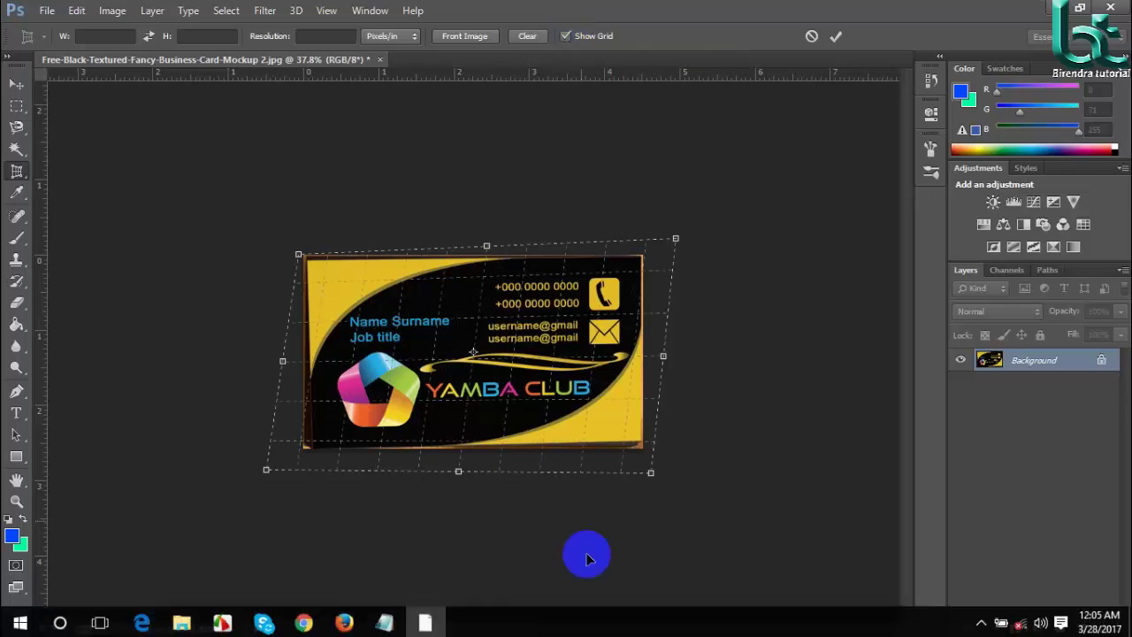
left_click(17, 172)
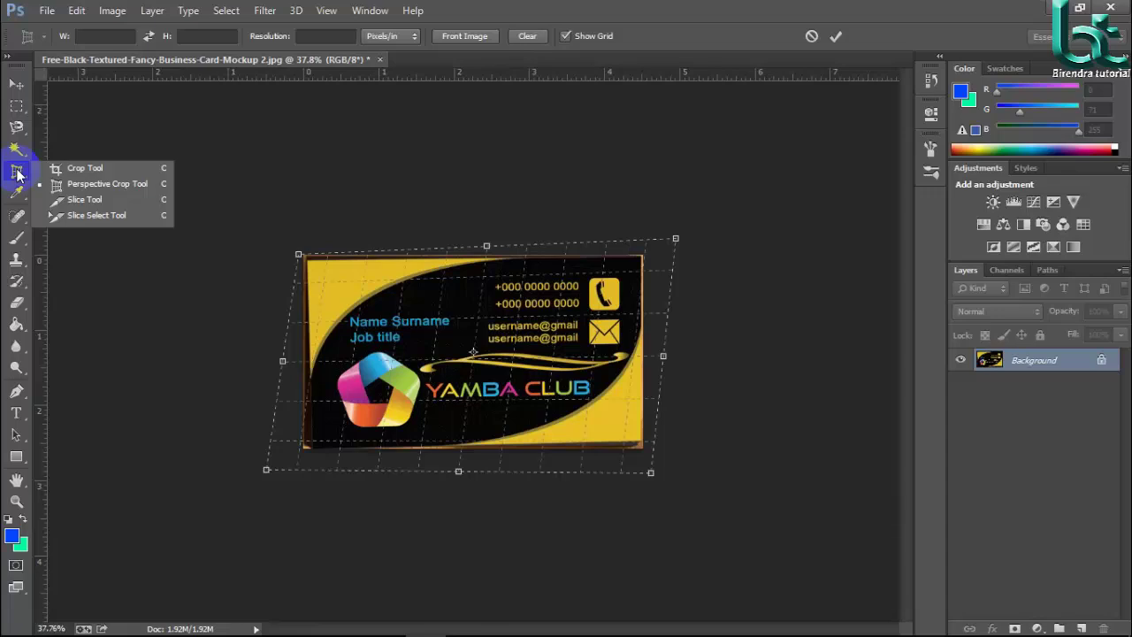